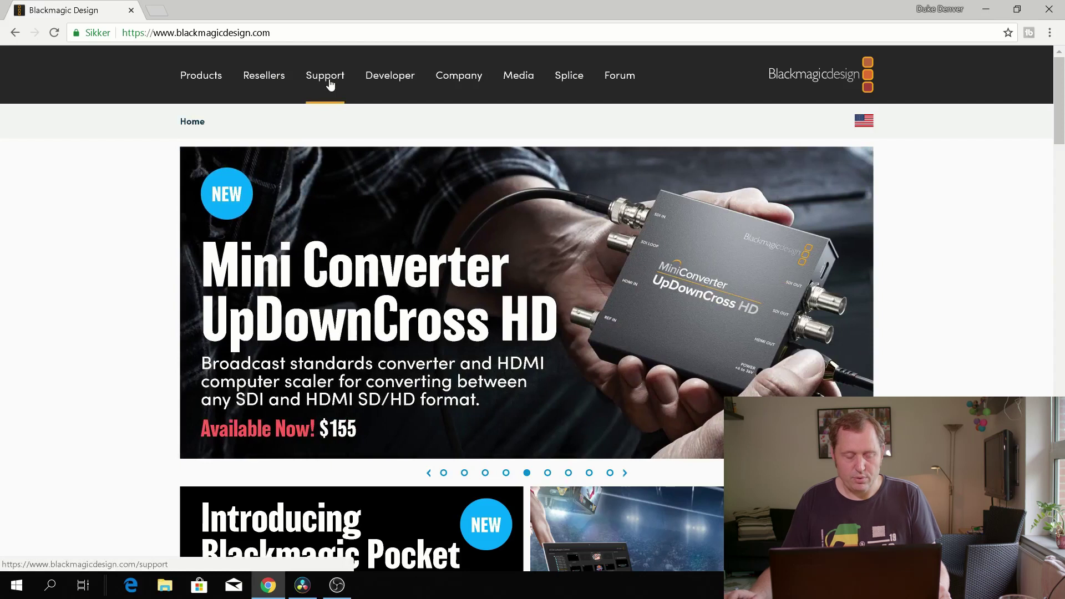
# Open the Blackmagic Support Center and find DaVinci Resolve 15 under Latest Downloads
pyautogui.click(331, 84)
pyautogui.scroll(-8, 430, 278)
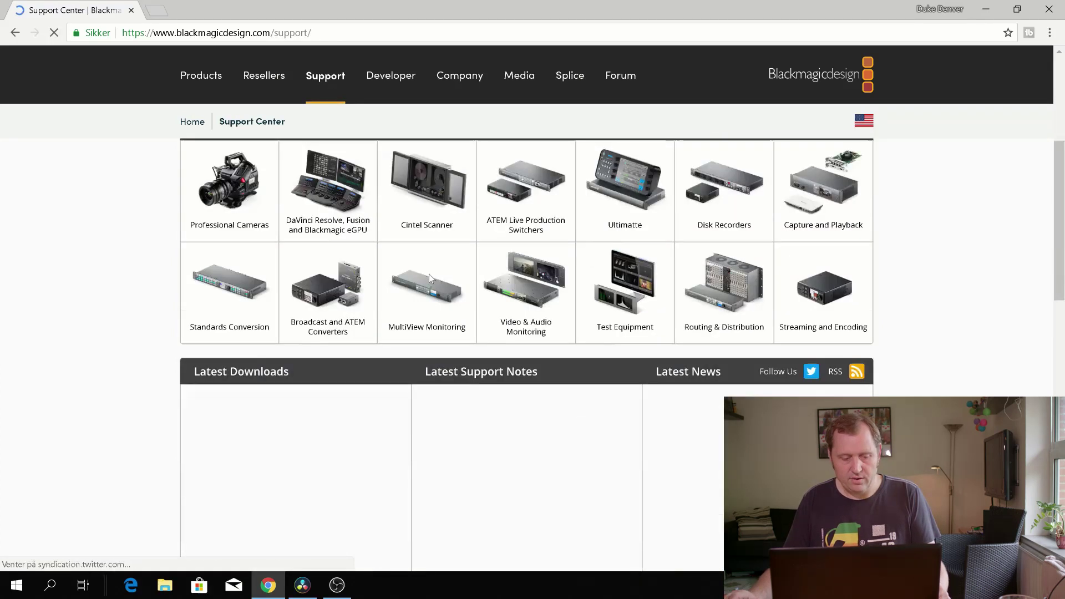
pyautogui.scroll(6, 430, 278)
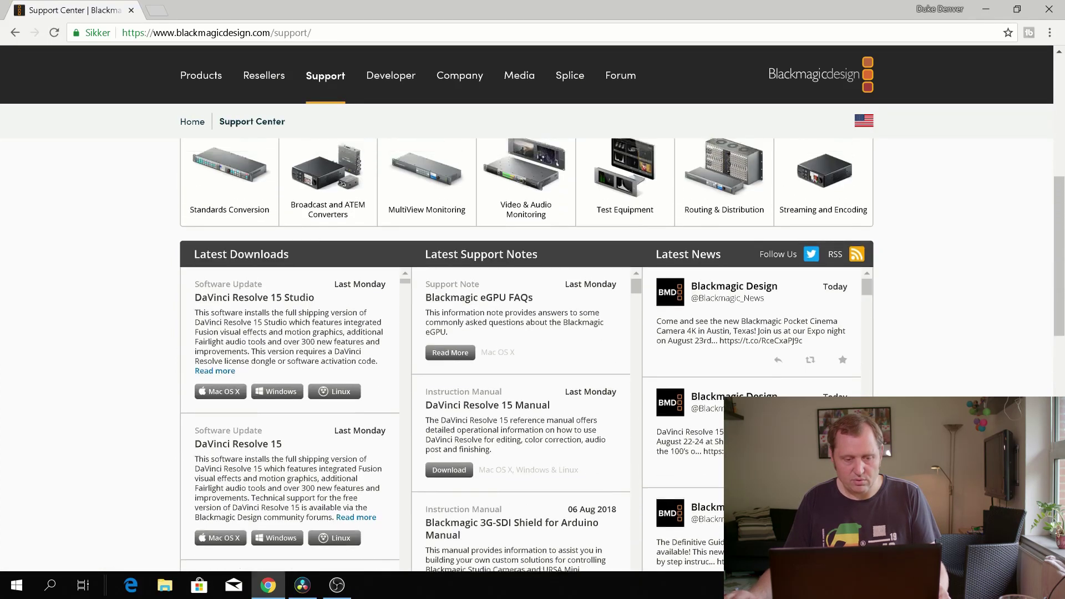
pyautogui.scroll(4, 394, 391)
pyautogui.scroll(-1, 394, 394)
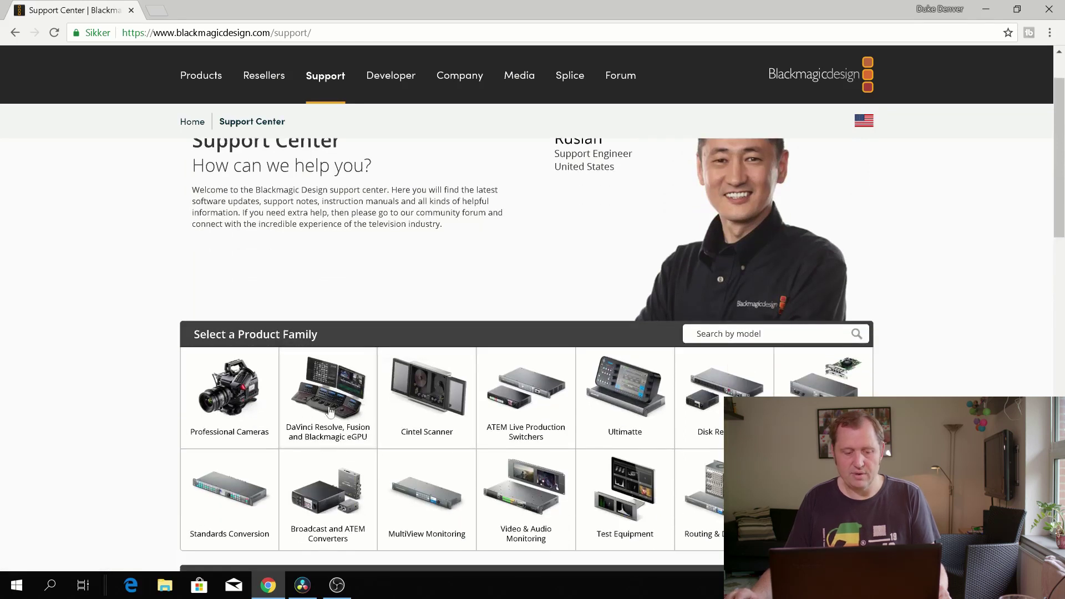
pyautogui.scroll(-4, 330, 410)
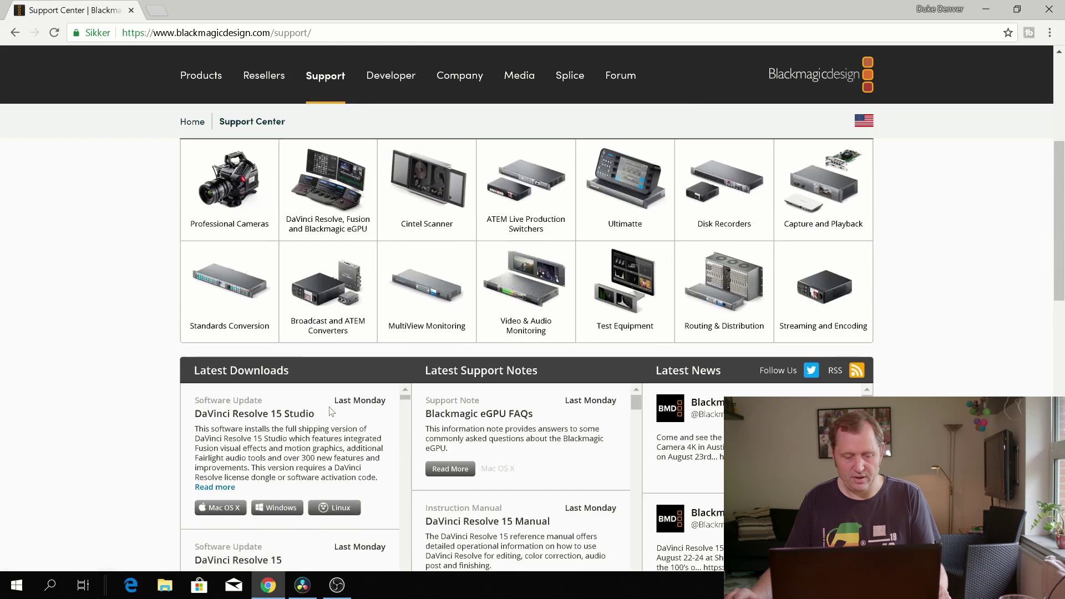
pyautogui.scroll(-3, 333, 421)
pyautogui.scroll(3, 361, 461)
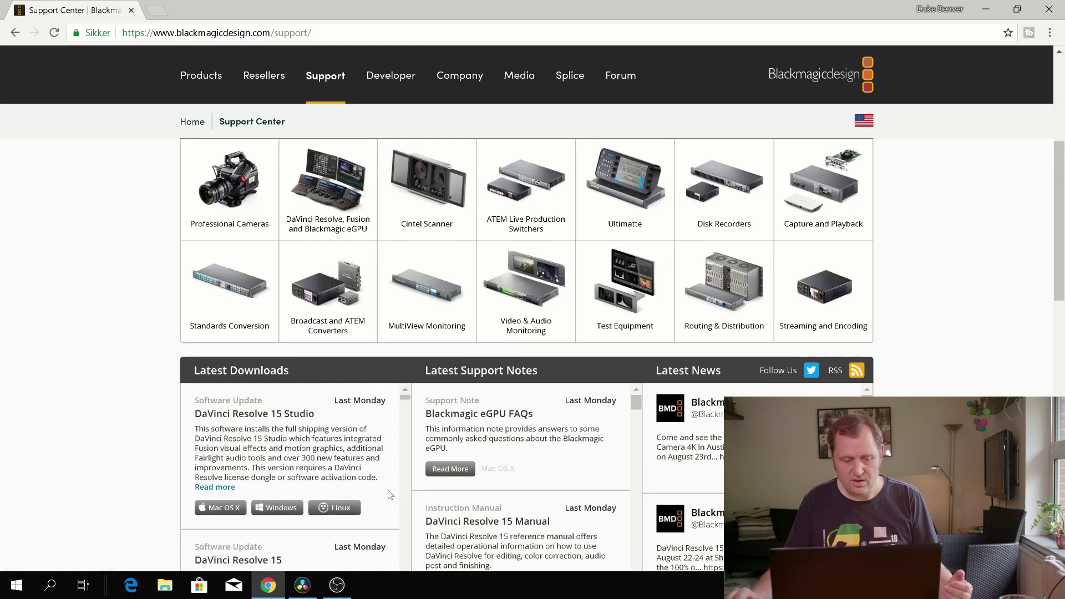
pyautogui.scroll(-3, 394, 488)
pyautogui.scroll(4, 394, 488)
pyautogui.scroll(-3, 480, 483)
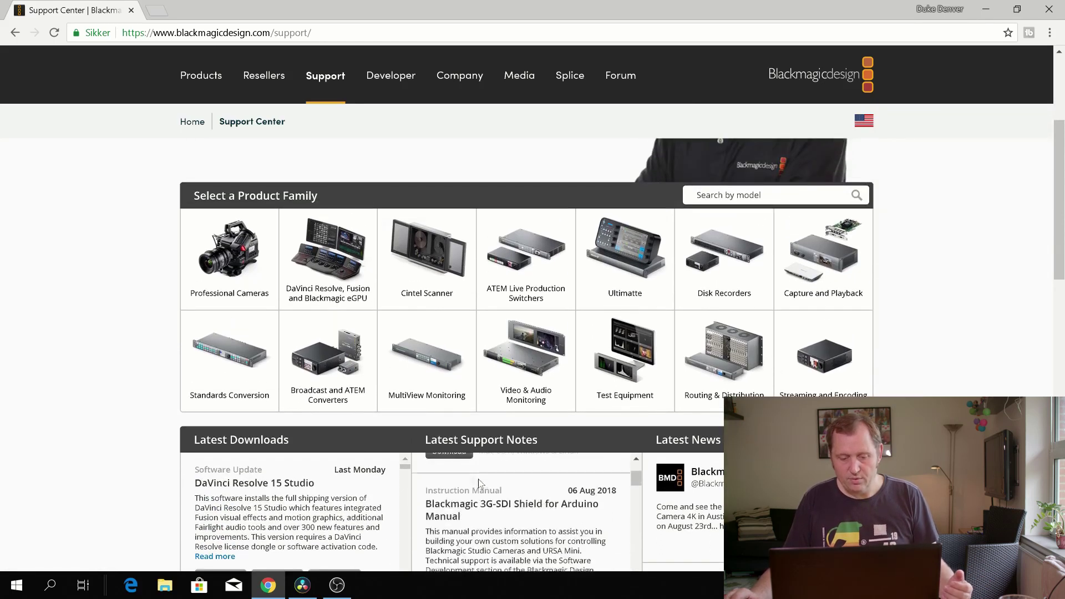
pyautogui.scroll(-3, 479, 483)
pyautogui.scroll(-5, 33, 477)
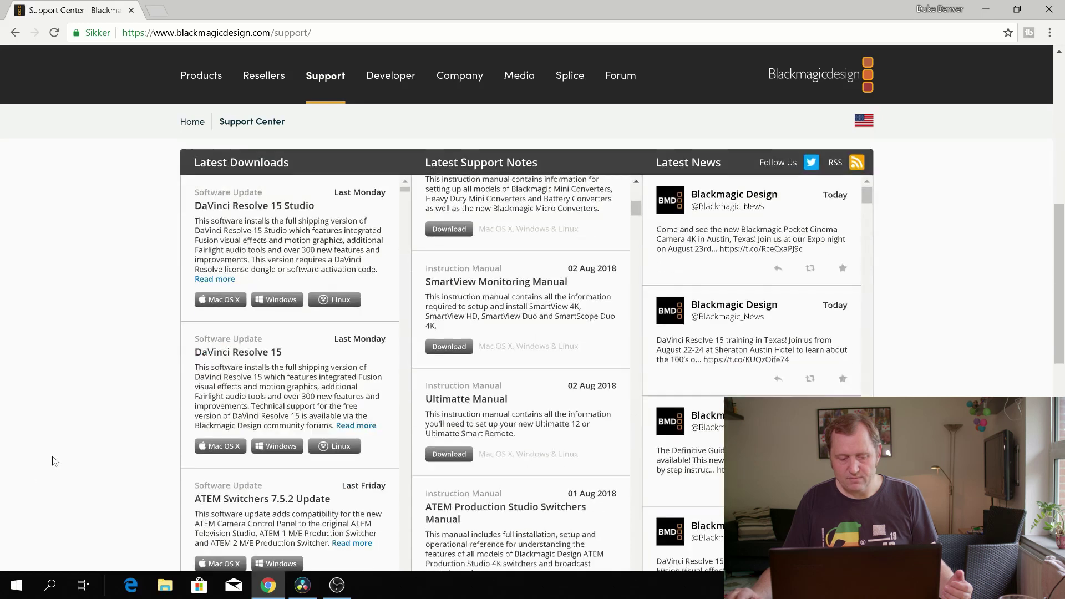
pyautogui.scroll(2, 54, 461)
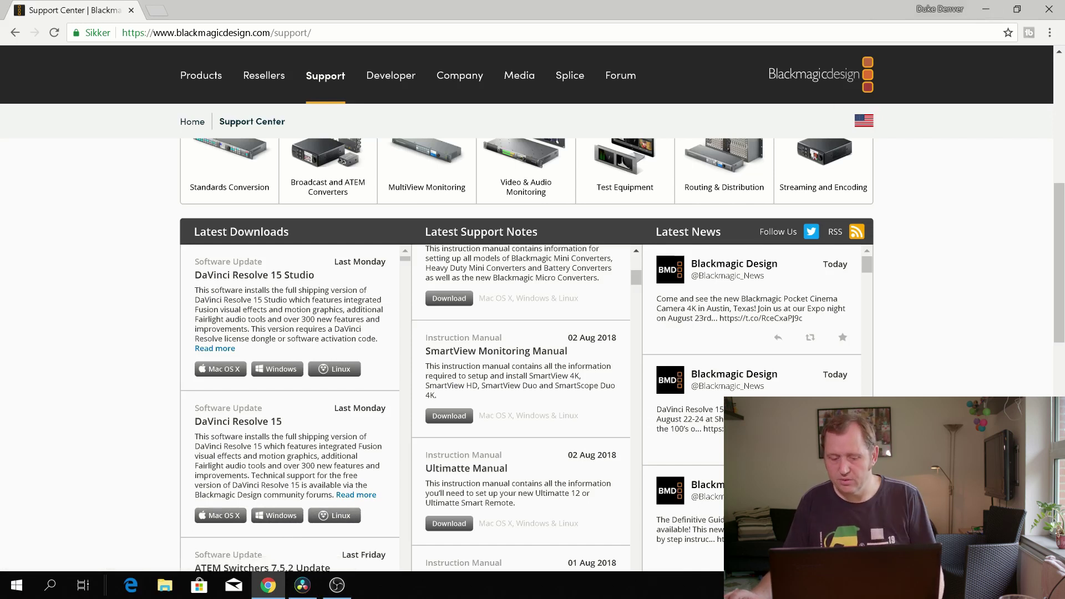
# Launch DaVinci Resolve 15 and show the Local Database list in the Project Manager
pyautogui.click(318, 593)
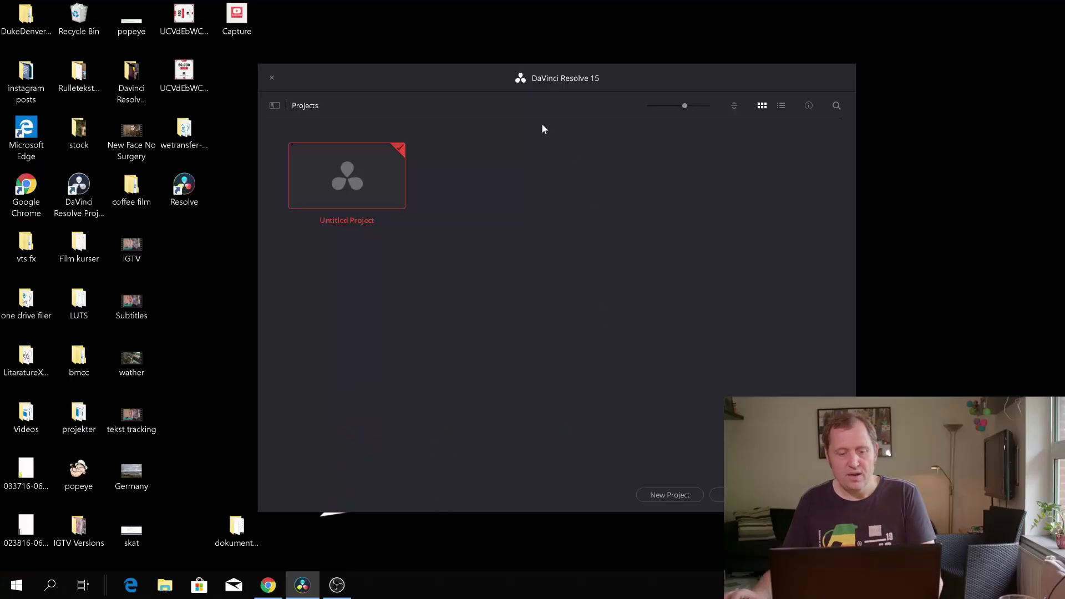
pyautogui.click(275, 106)
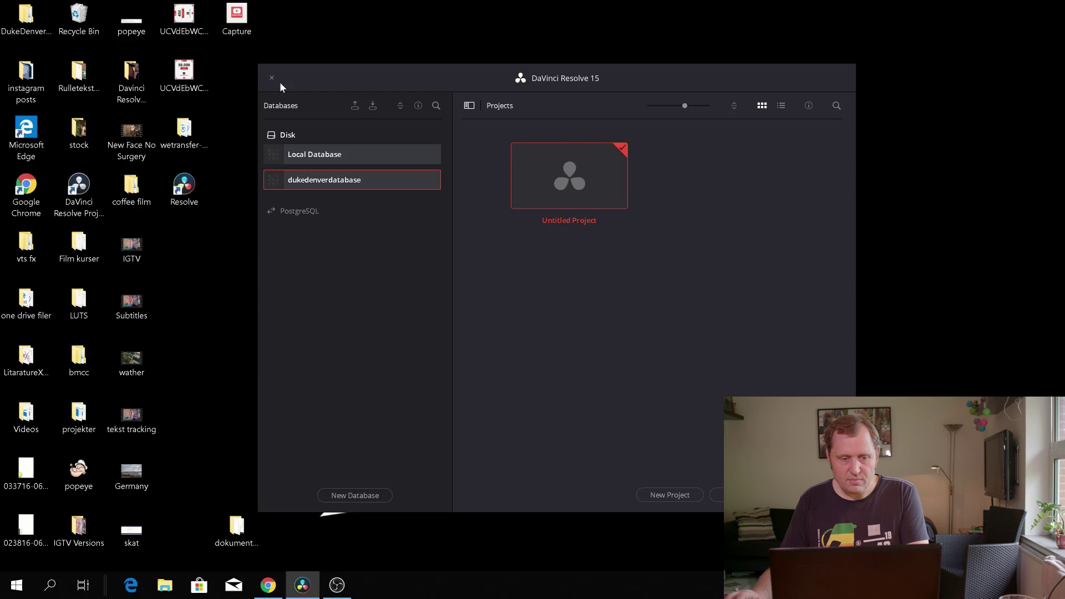
# Close the Databases sidebar in the Project Manager
pyautogui.click(468, 107)
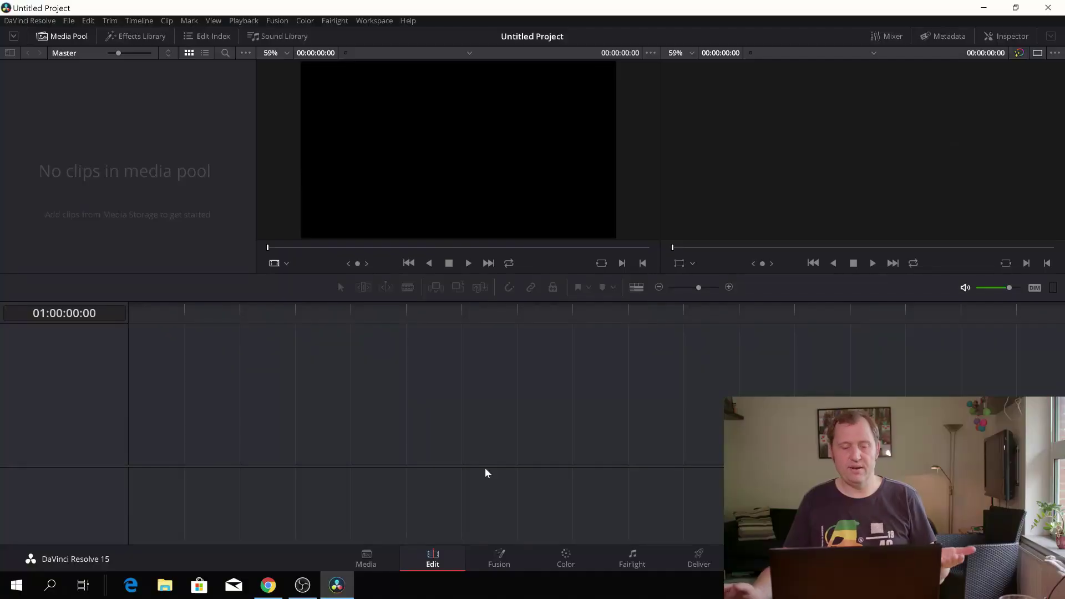
# Visit the Media and Edit pages, finishing on the Fusion page
pyautogui.click(379, 554)
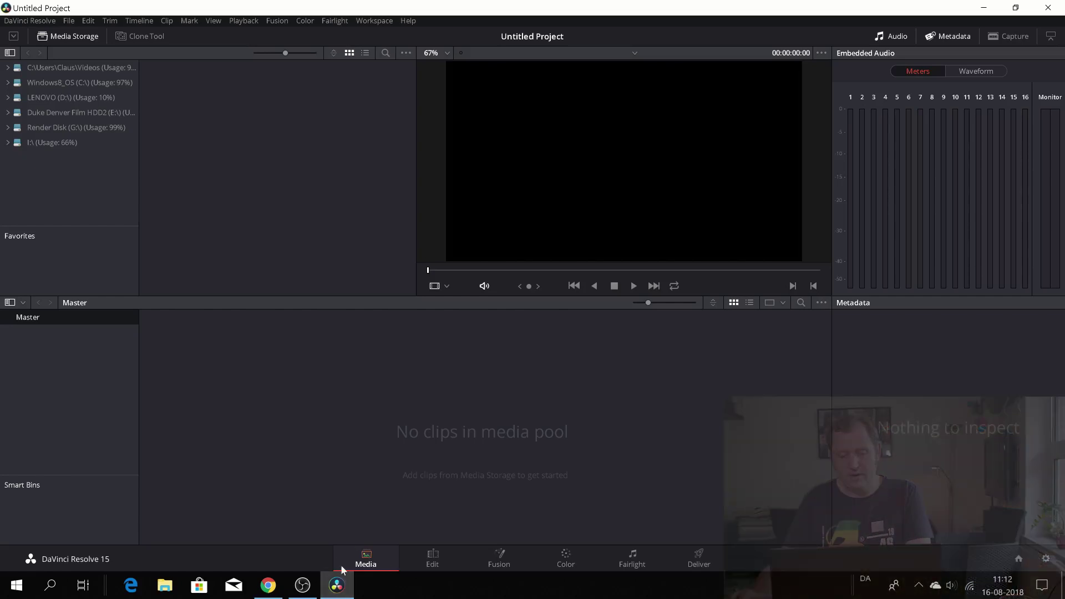
pyautogui.click(432, 562)
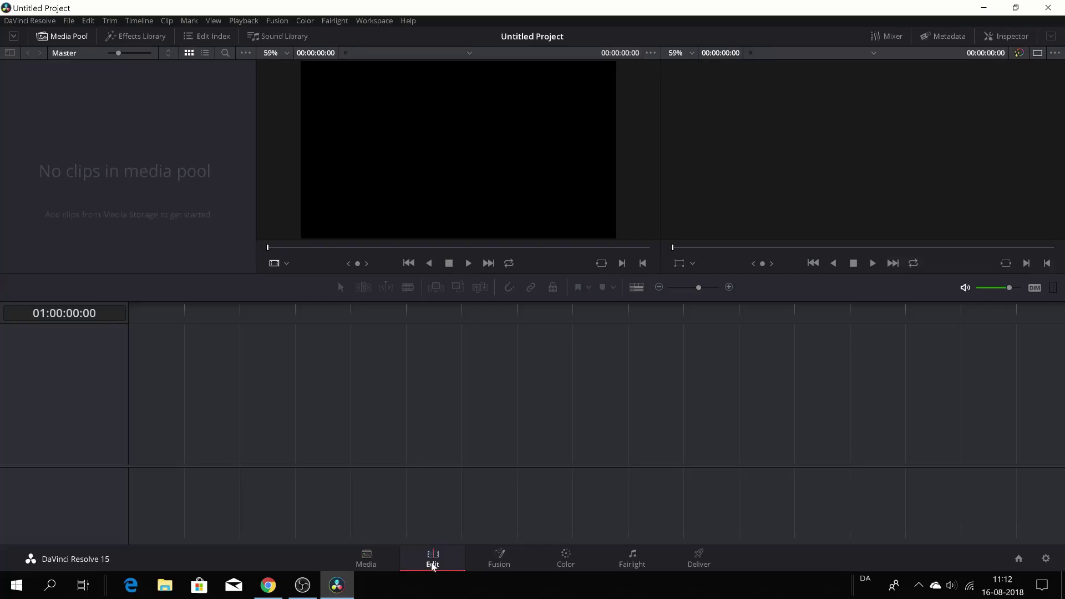
pyautogui.click(494, 555)
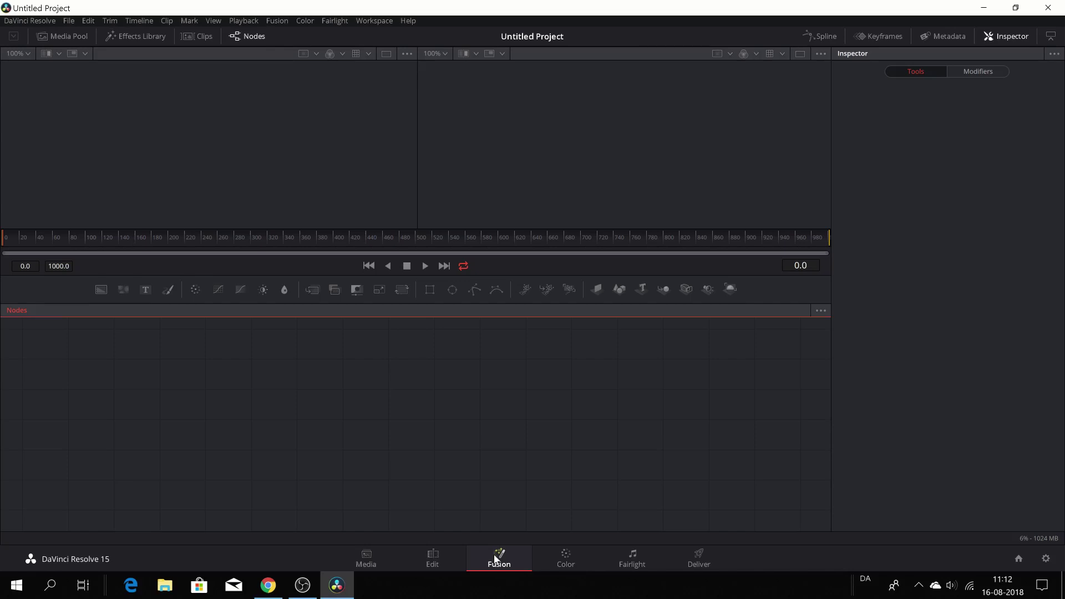
# Stop at the Color page, then go on to the Fairlight page
pyautogui.click(571, 560)
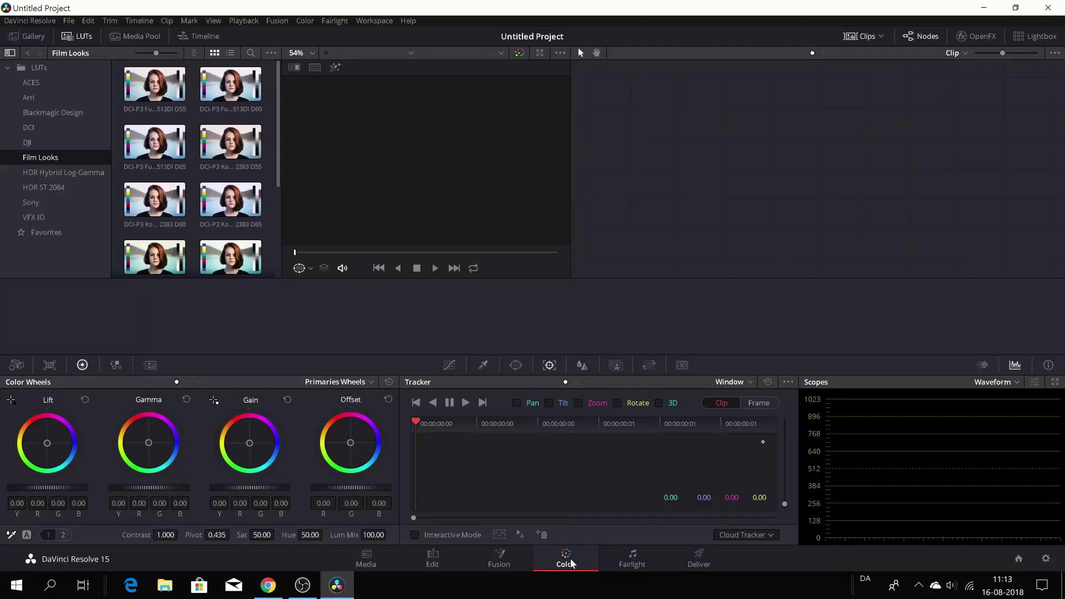
pyautogui.click(643, 563)
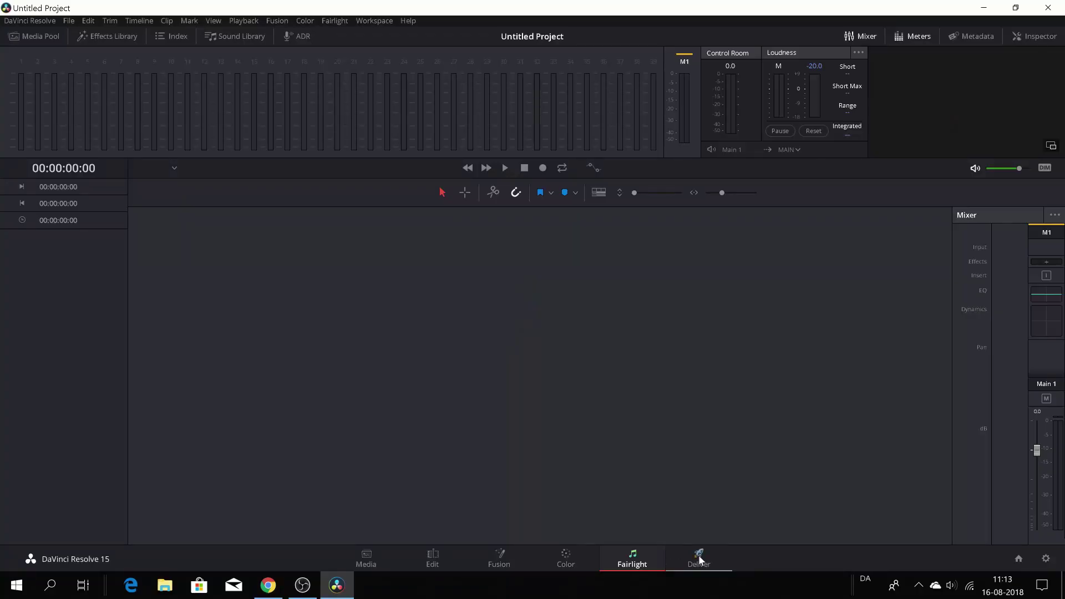
# Switch to the Deliver page
pyautogui.click(698, 557)
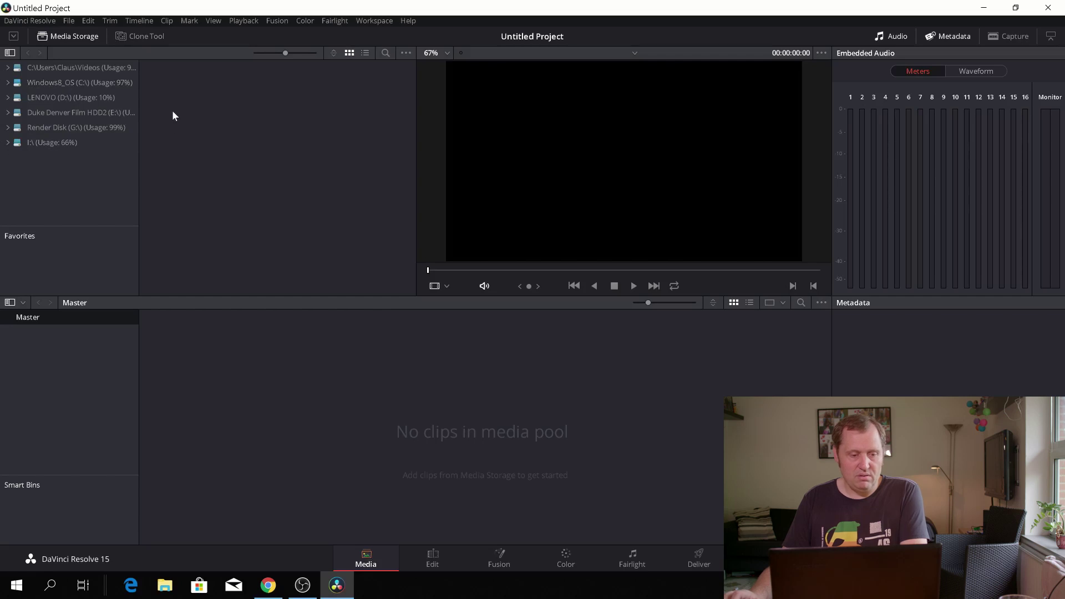
# Expand the E: film drive in Media Storage to show its folders
pyautogui.click(8, 113)
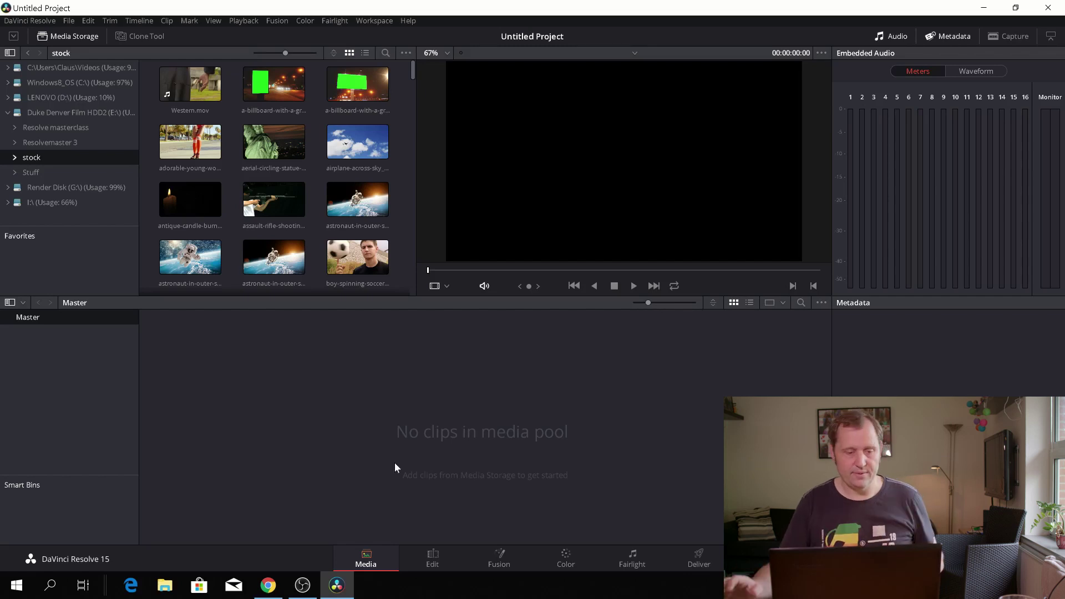
# Preview the Western.mov clip and browse the stock folder's clips
pyautogui.click(204, 96)
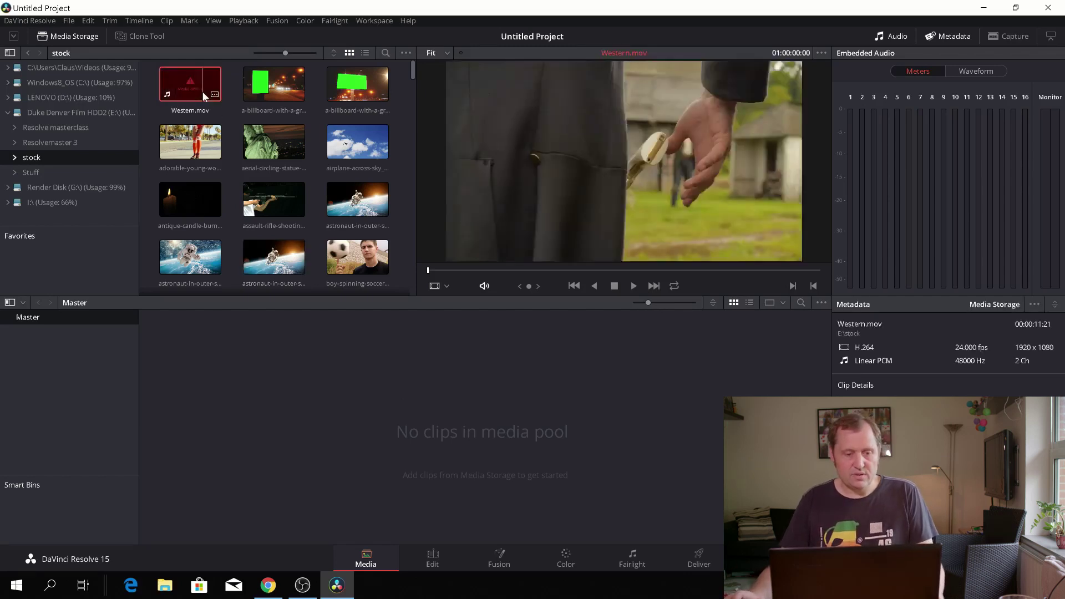
pyautogui.scroll(-10, 206, 94)
pyautogui.scroll(-10, 211, 108)
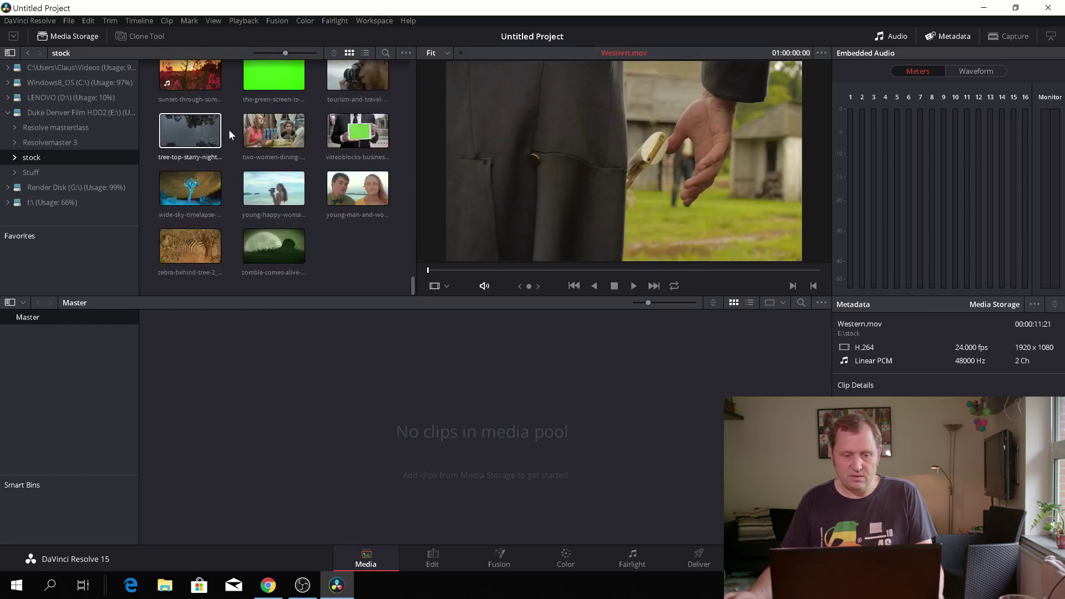
# Import every clip from the stock folder into the Master media pool
pyautogui.hotkey('ctrl', 'a')
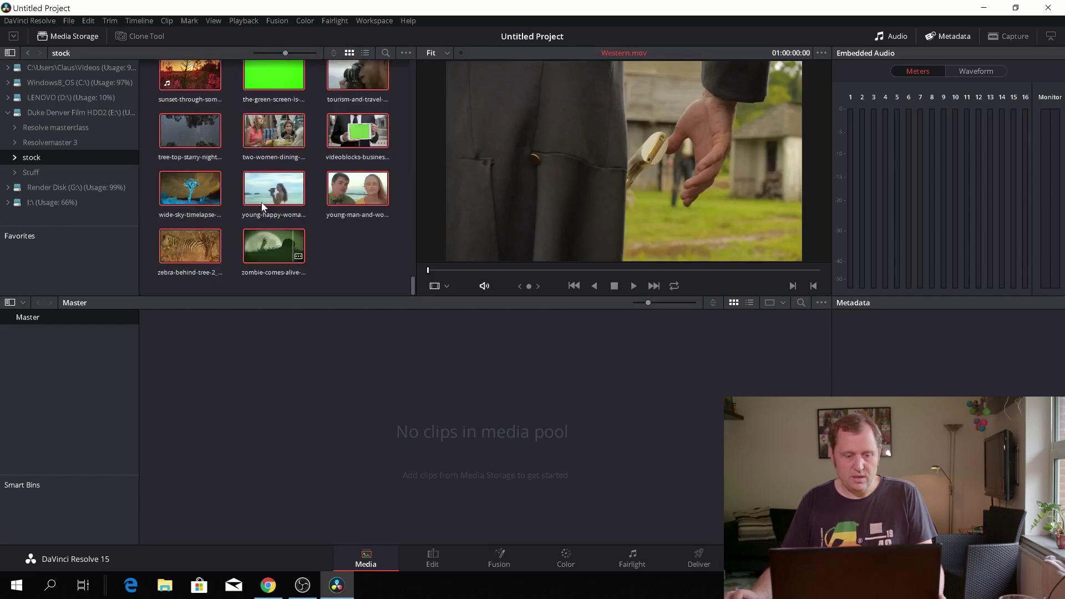
pyautogui.moveTo(263, 206); pyautogui.dragTo(348, 488)
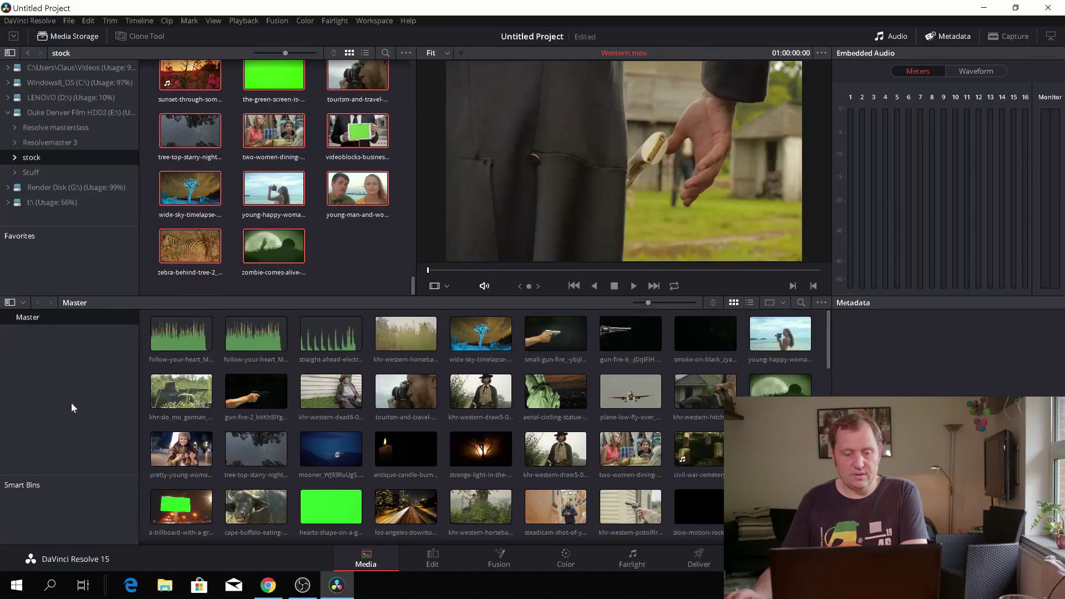
pyautogui.scroll(-2, 488, 431)
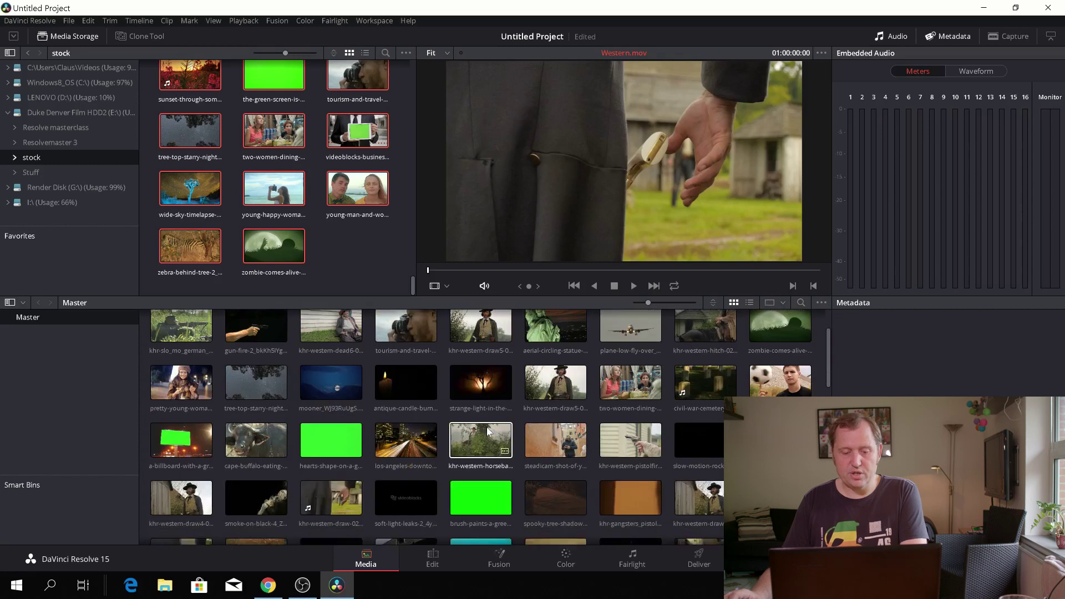
pyautogui.scroll(-2, 488, 431)
pyautogui.scroll(-3, 487, 427)
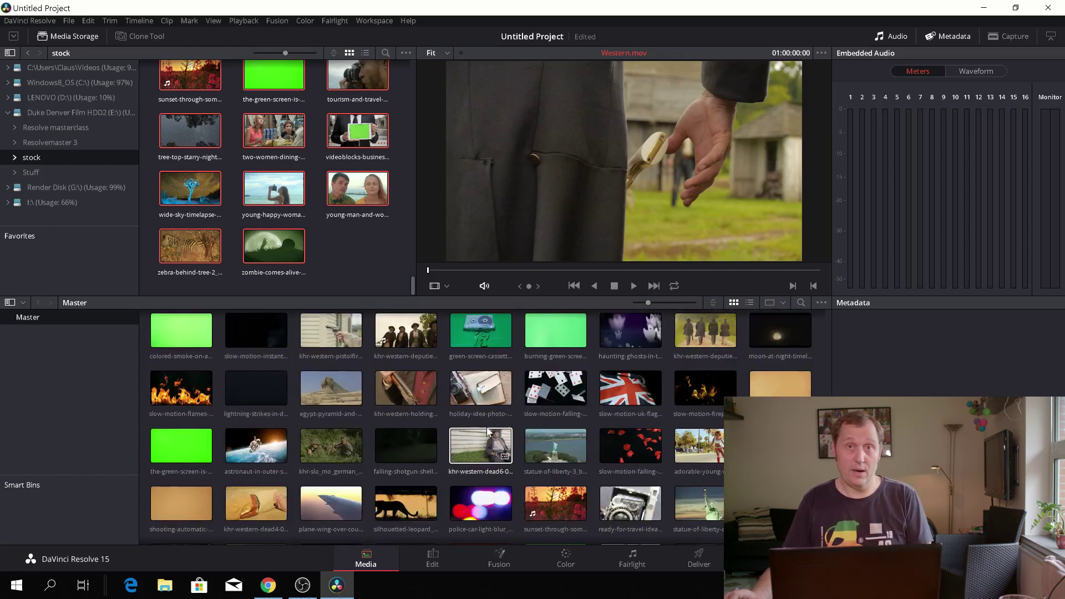
pyautogui.scroll(3, 488, 431)
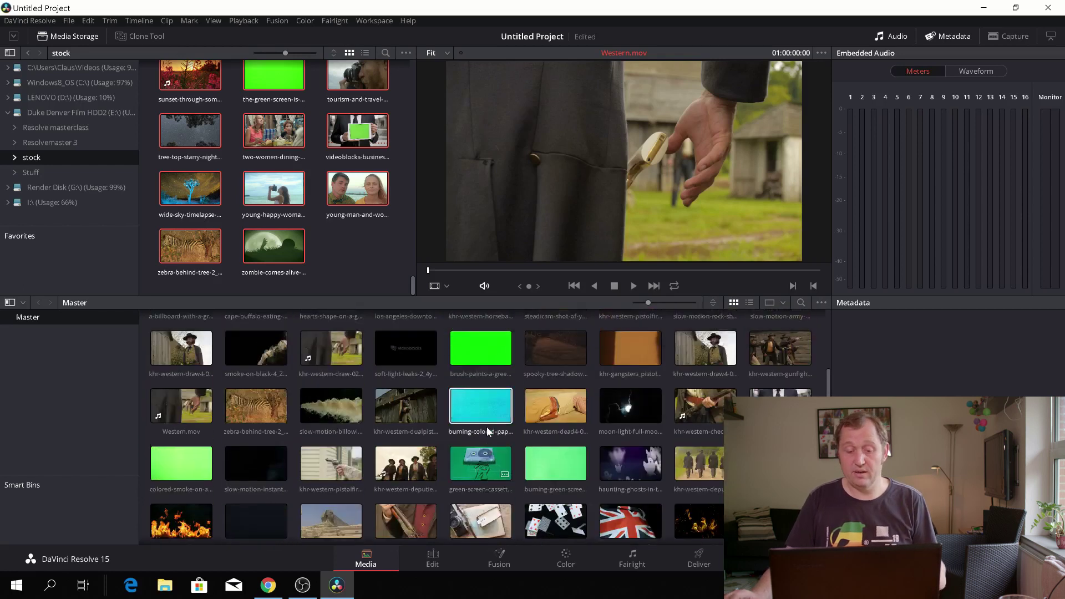
# Add Bin 1 under Master, rename it Stock, then reselect Master
pyautogui.rightClick(46, 375)
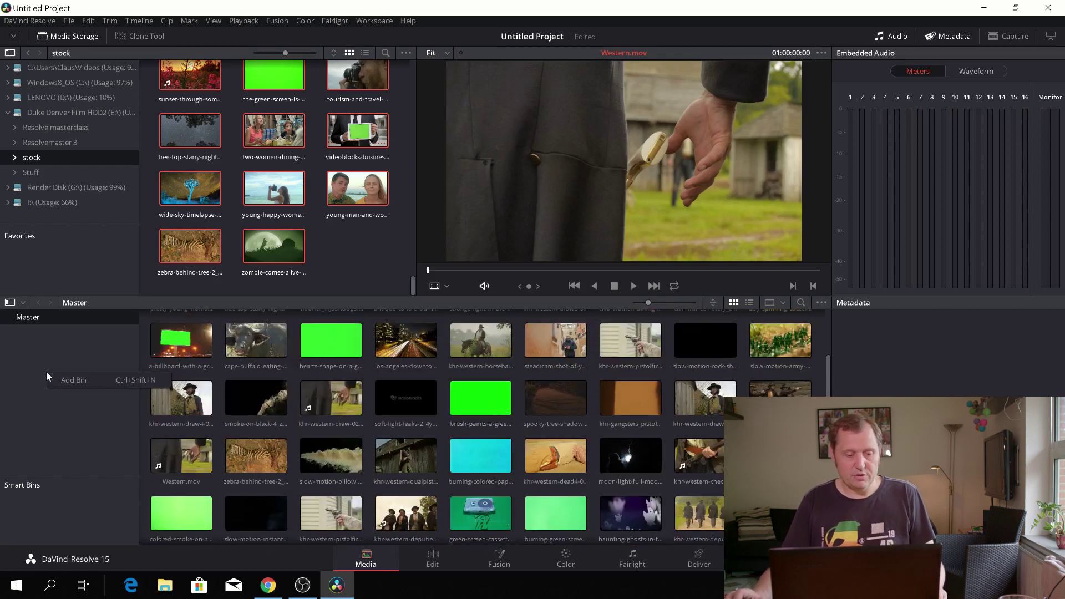
pyautogui.click(75, 380)
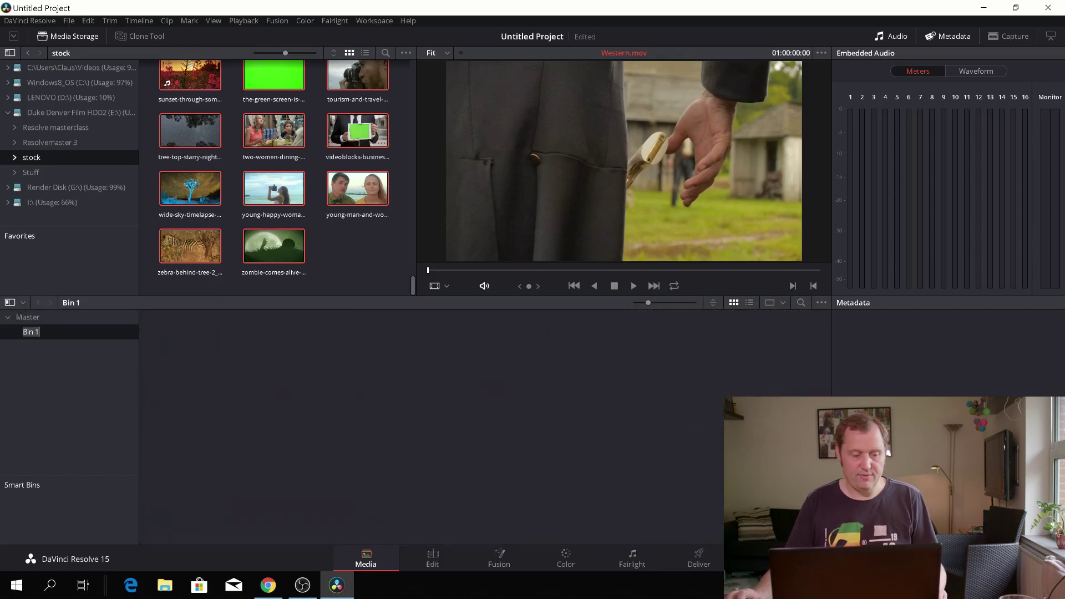
pyautogui.press('Return')
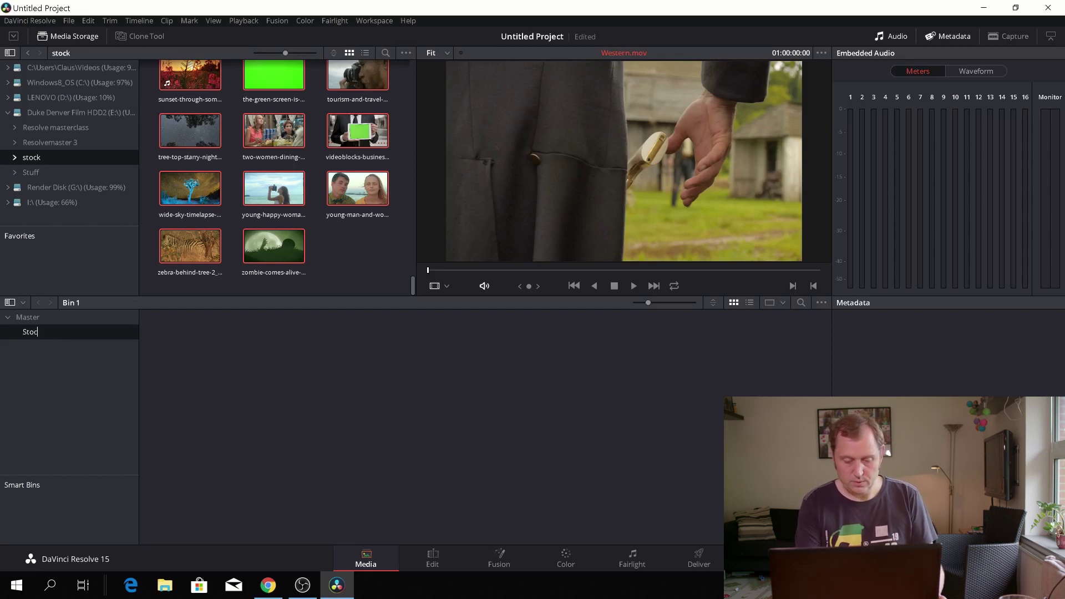
pyautogui.press('Return')
pyautogui.click(30, 319)
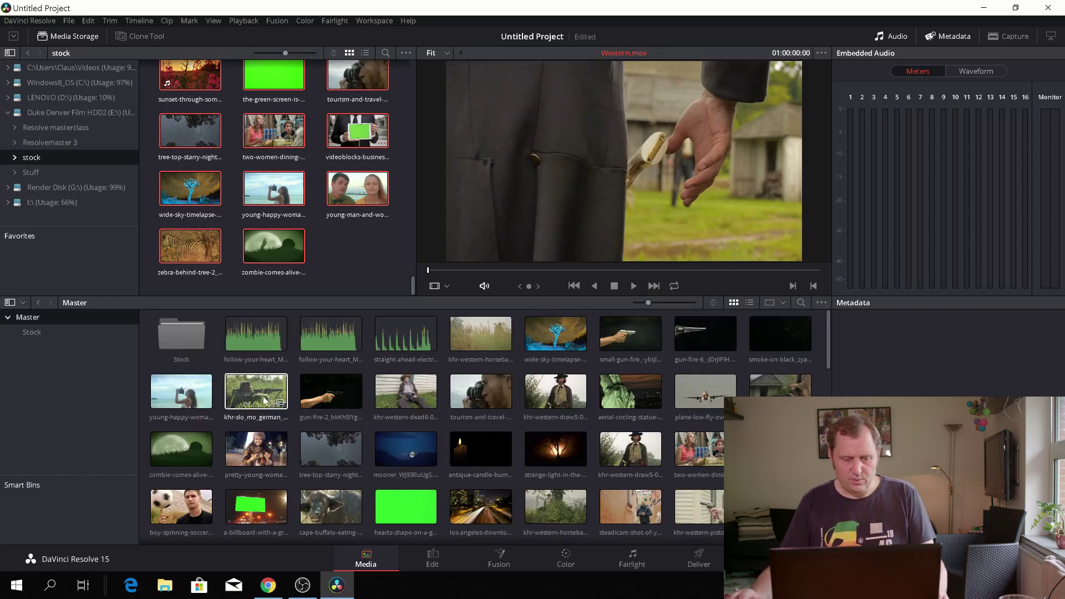
# Select all clips in Master and move the 131 video clips into the Stock bin
pyautogui.scroll(-3, 625, 379)
pyautogui.scroll(3, 625, 389)
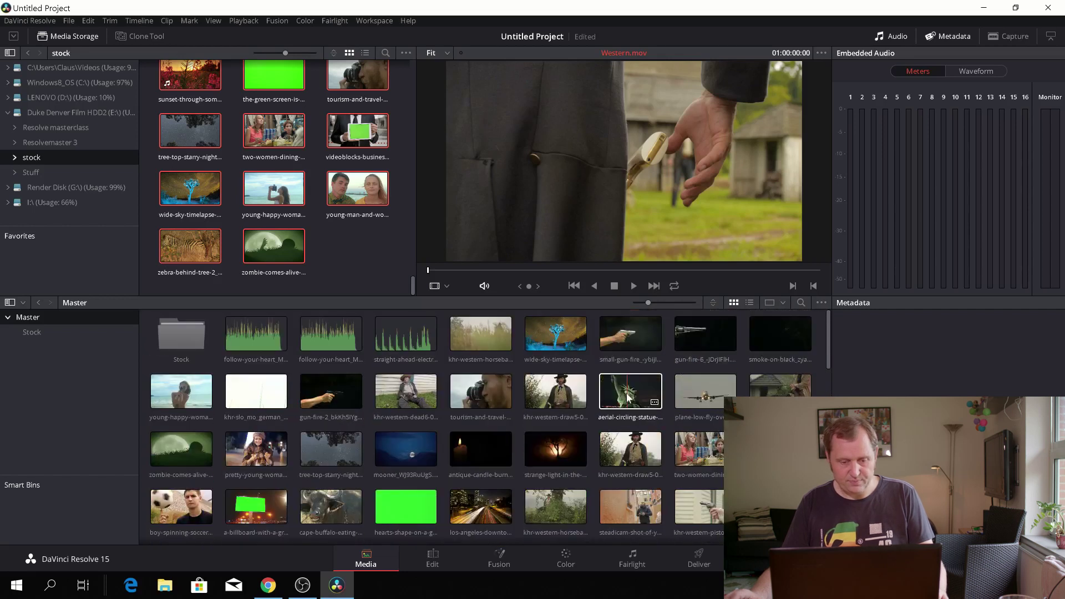
pyautogui.click(472, 337)
pyautogui.scroll(-5, 472, 339)
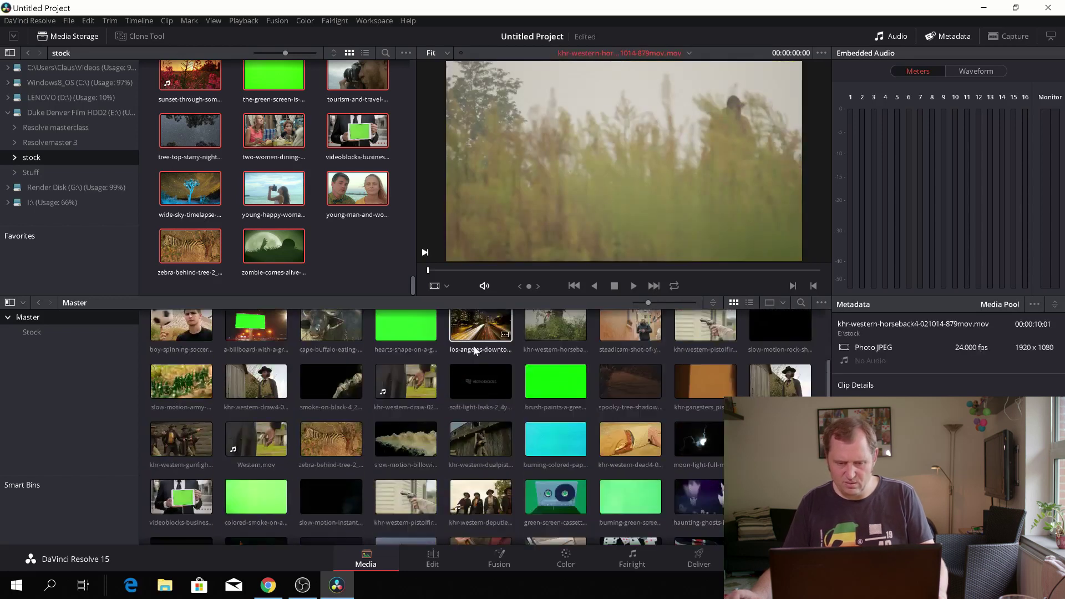
pyautogui.scroll(-3, 477, 351)
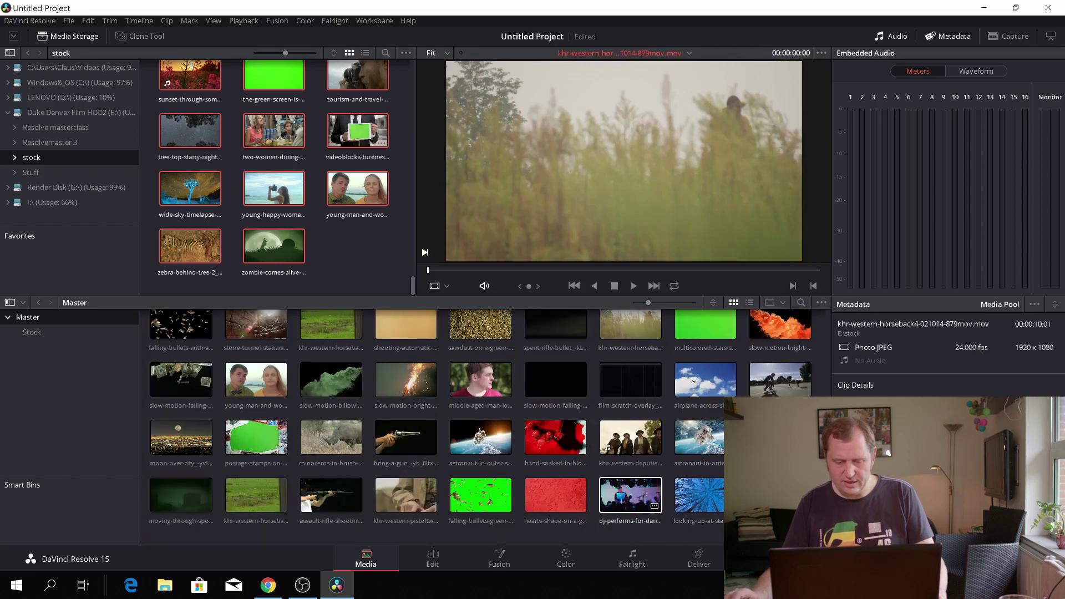
pyautogui.hotkey('ctrl', 'a')
pyautogui.scroll(10, 481, 447)
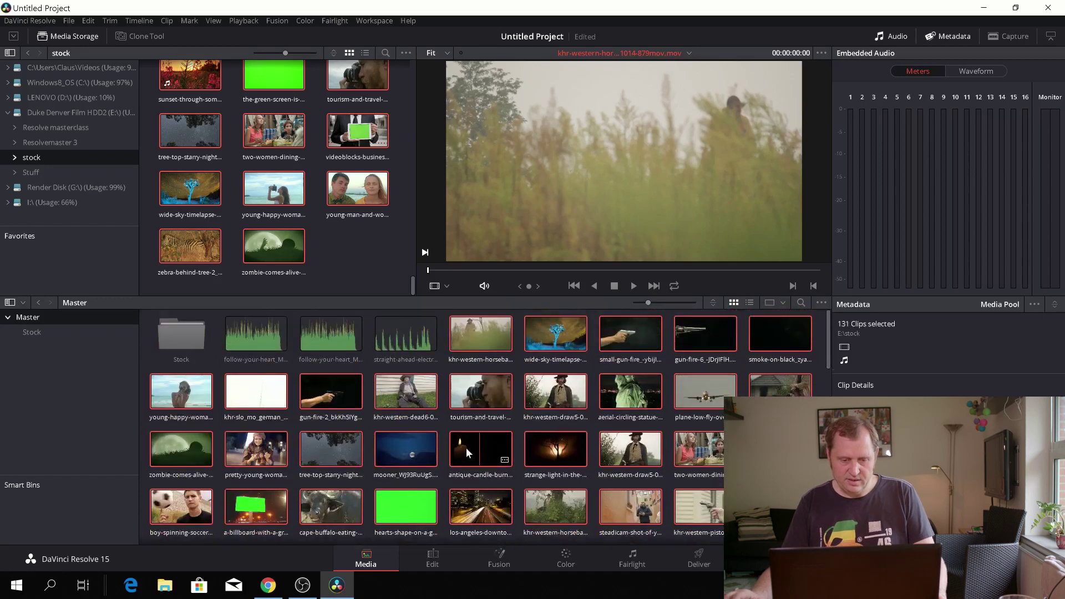
pyautogui.moveTo(336, 395); pyautogui.dragTo(187, 343)
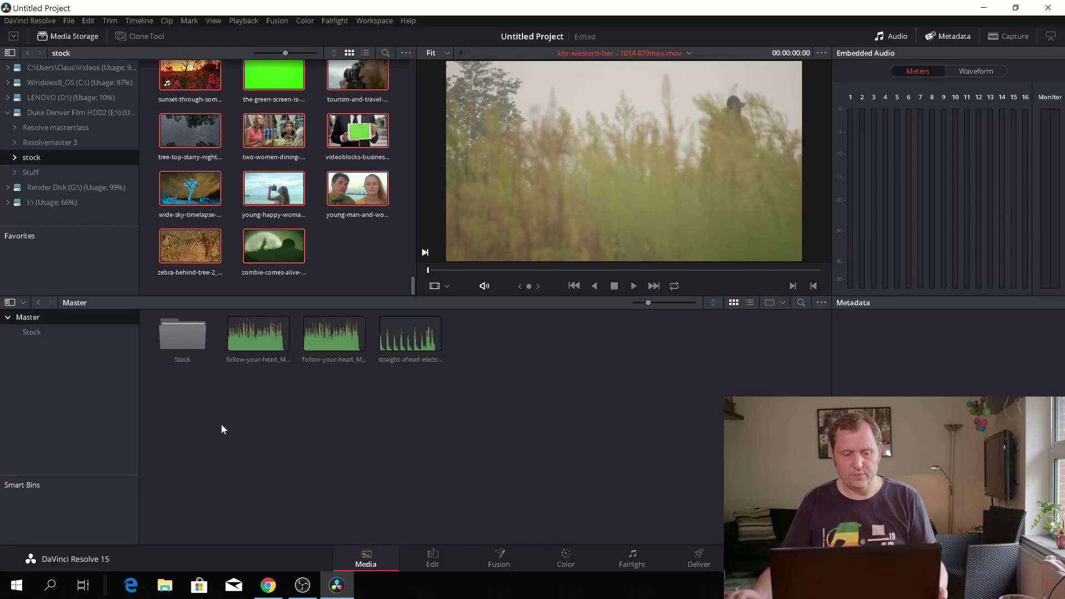
# Add a second bin under Master and name it 'sound'
pyautogui.rightClick(72, 374)
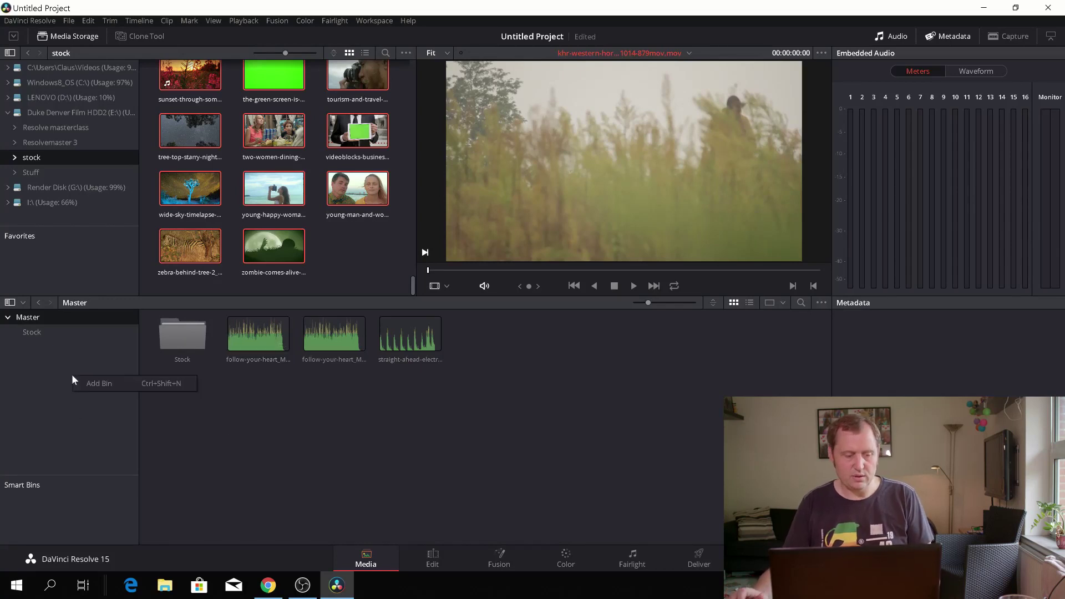
pyautogui.click(107, 382)
pyautogui.press('BackSpace')
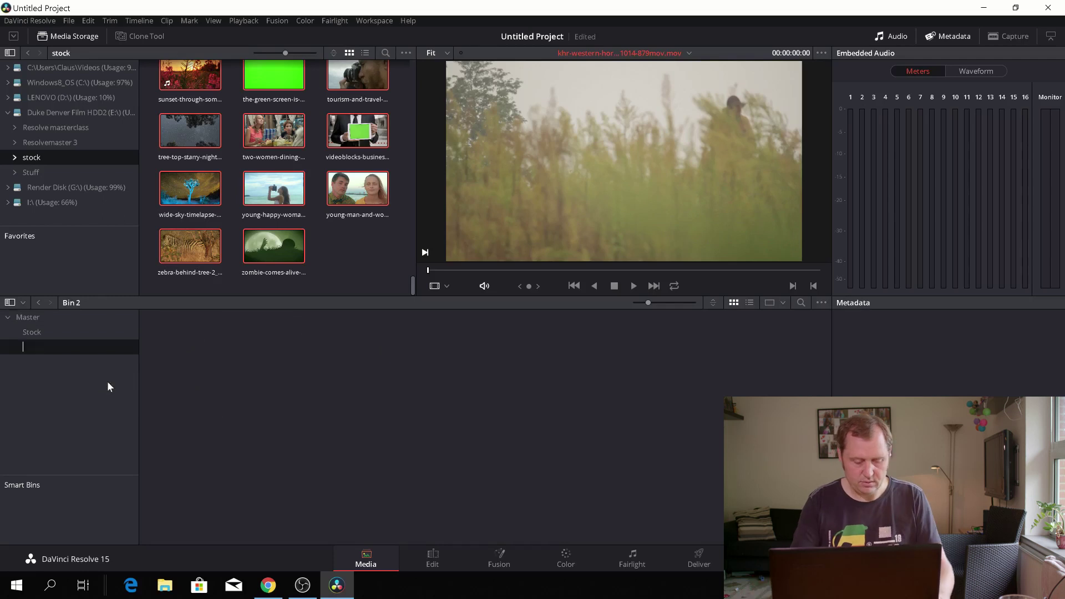
pyautogui.write('sound')
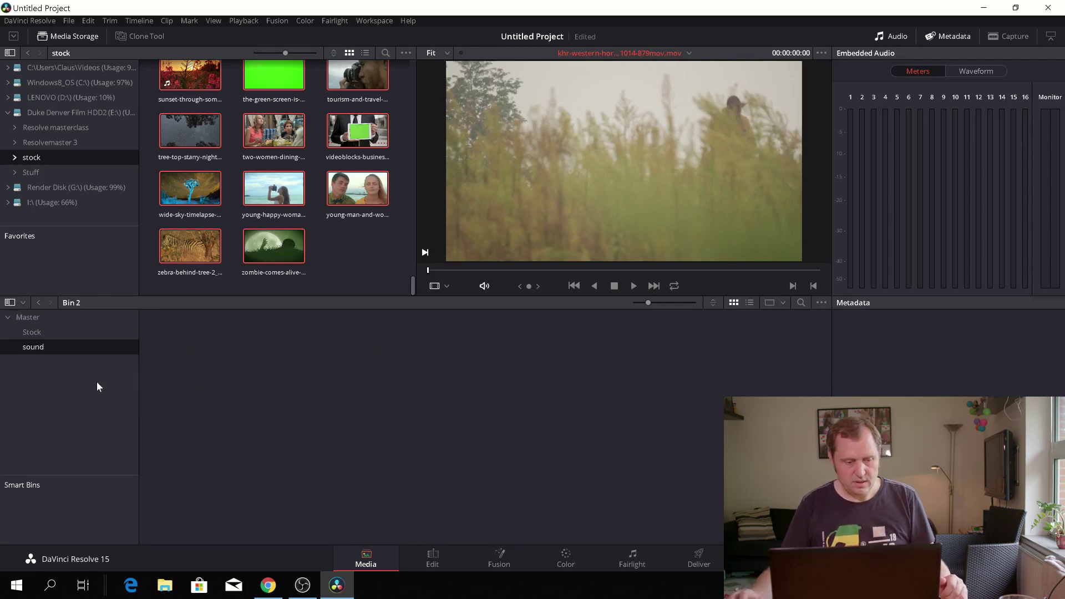
pyautogui.press('Return')
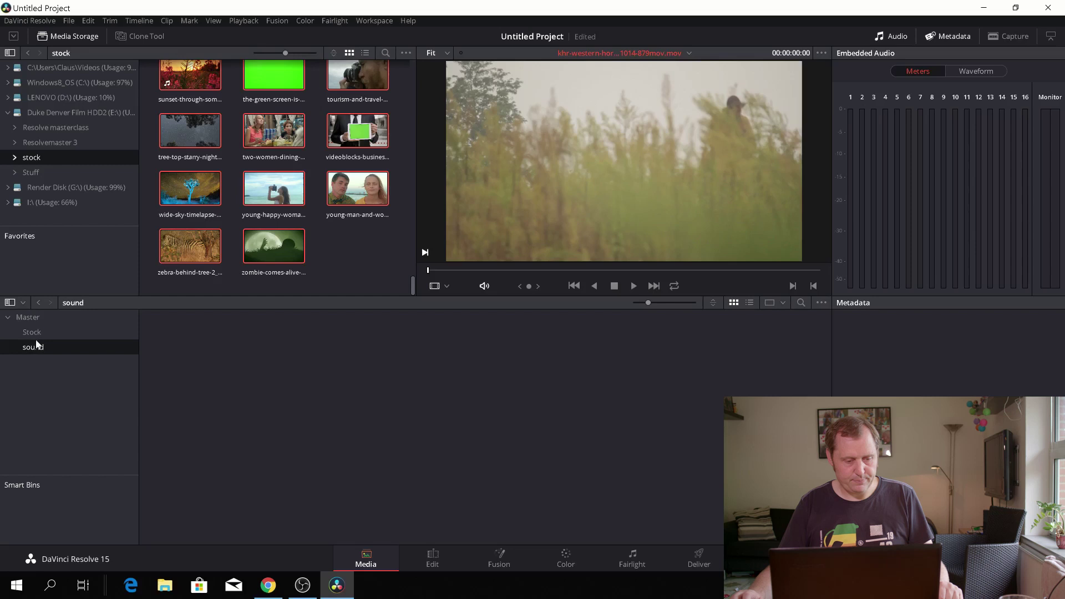
# Select the three audio clips in Master and drag them into the sound bin
pyautogui.click(29, 319)
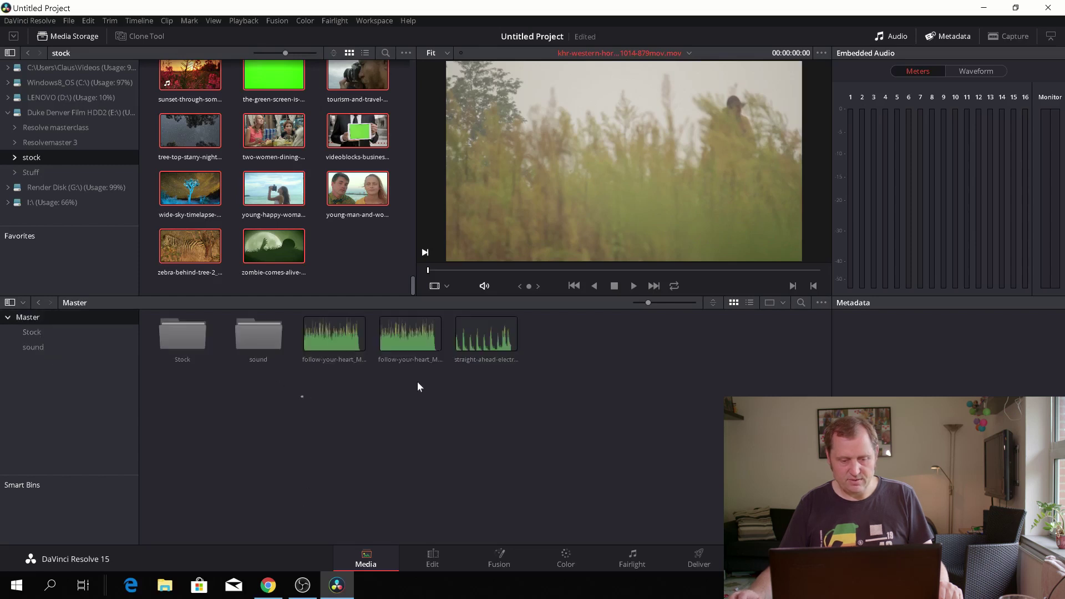
pyautogui.moveTo(300, 397); pyautogui.dragTo(565, 307)
pyautogui.moveTo(341, 339); pyautogui.dragTo(270, 349)
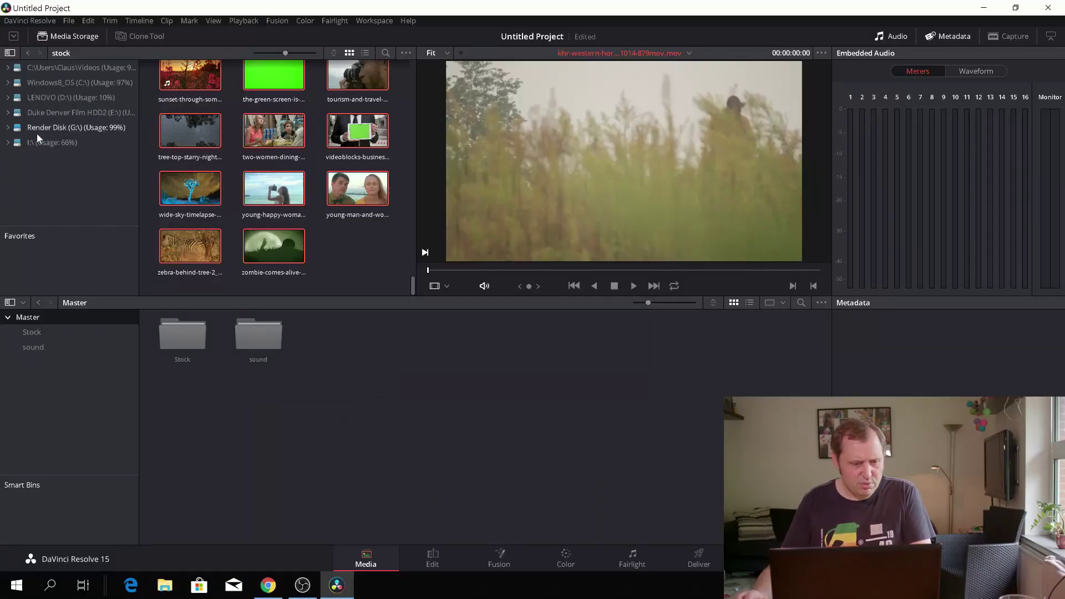
# Show the film drive's folders and add a third bin named 'RAW' under Master
pyautogui.click(25, 112)
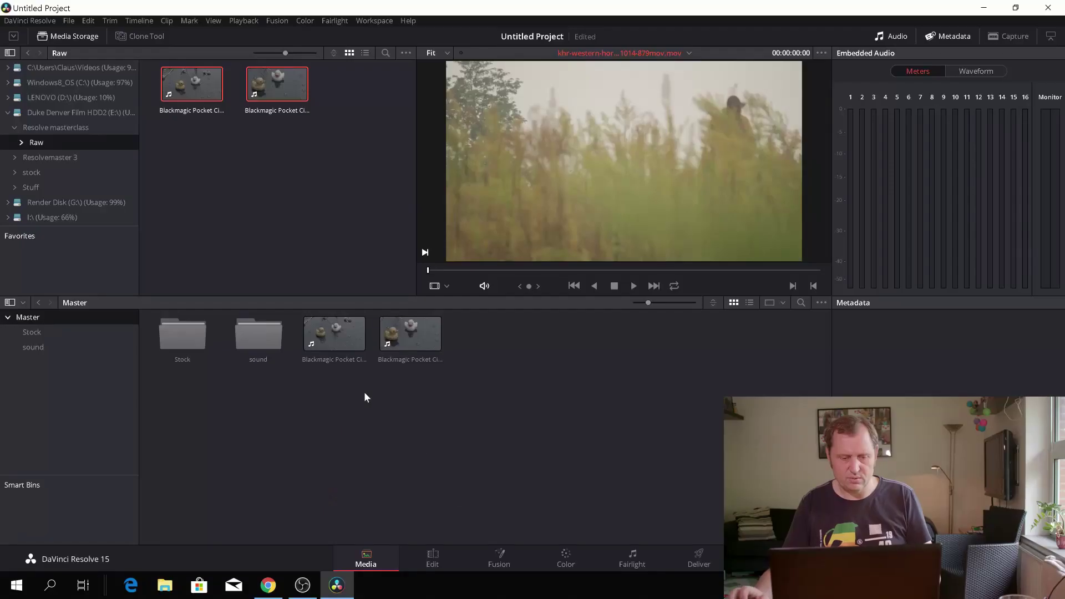
pyautogui.click(68, 422)
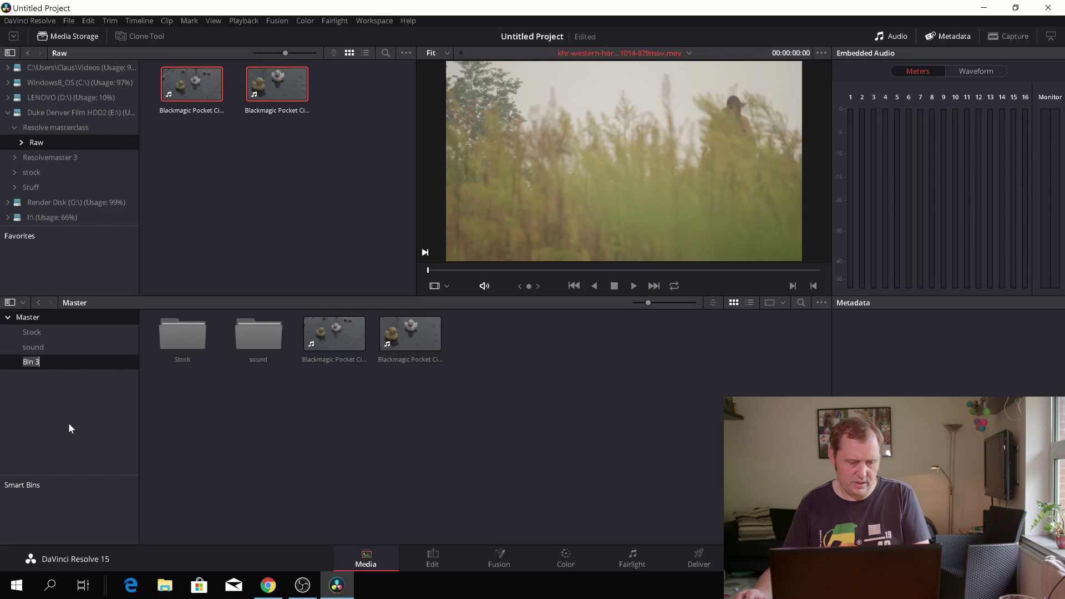
pyautogui.write('RAW')
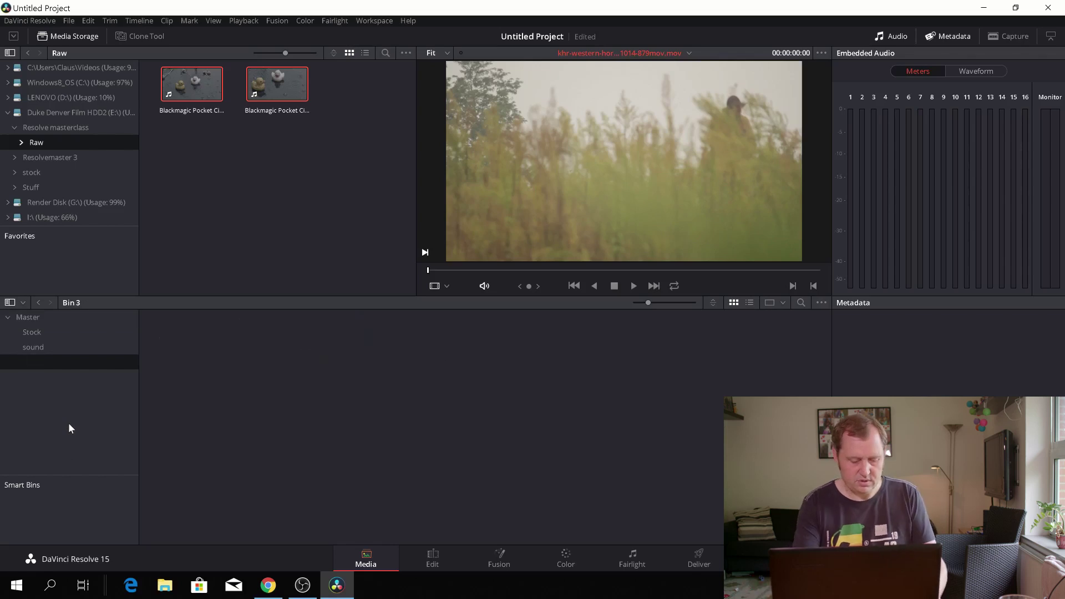
pyautogui.press('Return')
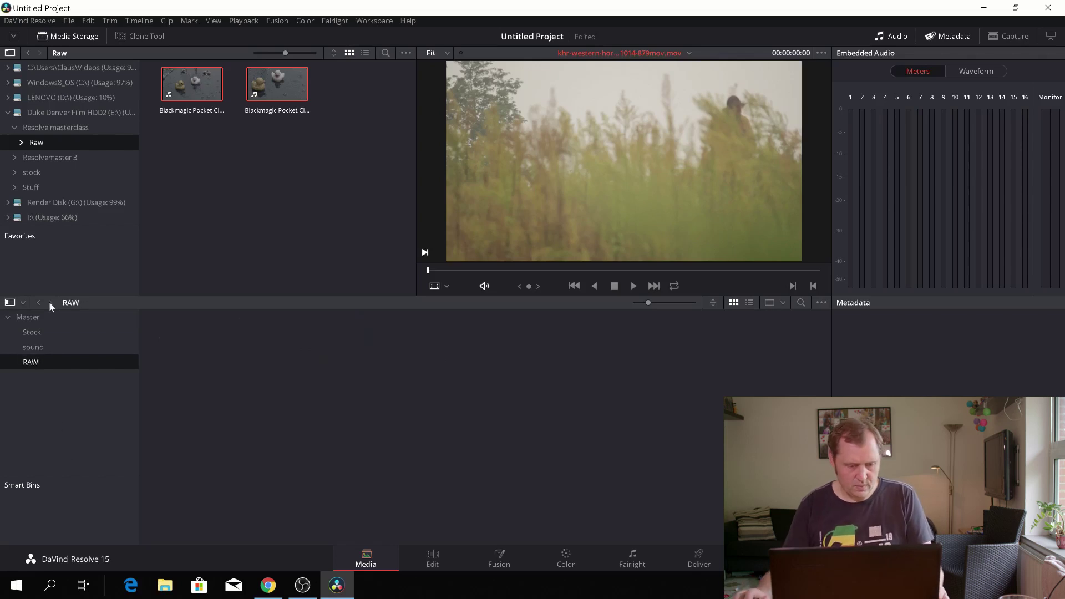
# Move both Blackmagic Pocket clips from Master into the RAW bin
pyautogui.click(36, 315)
pyautogui.moveTo(558, 324); pyautogui.dragTo(375, 402)
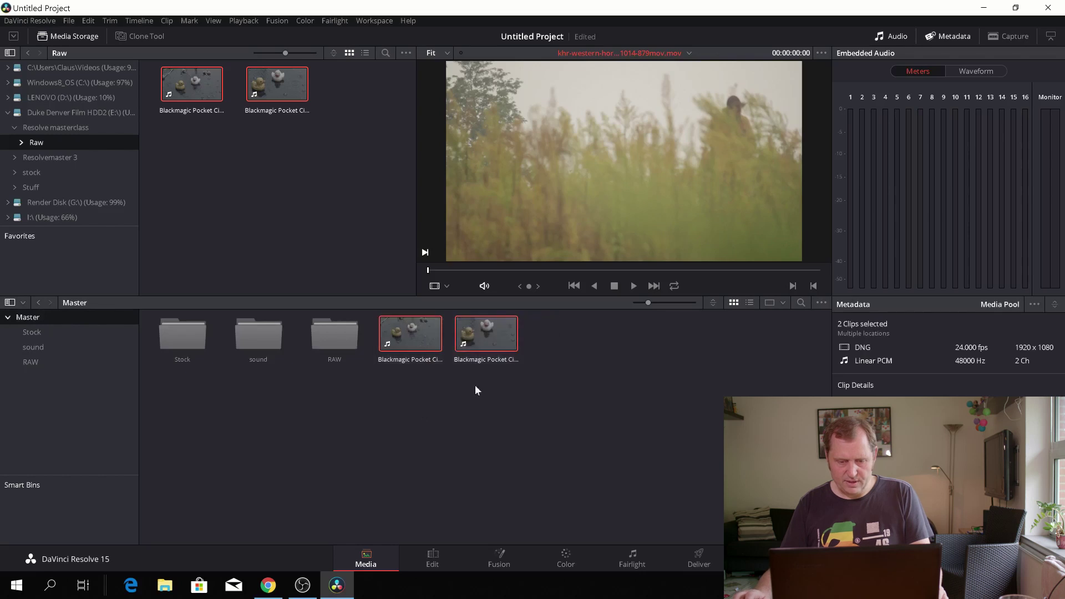
pyautogui.moveTo(419, 341); pyautogui.dragTo(339, 338)
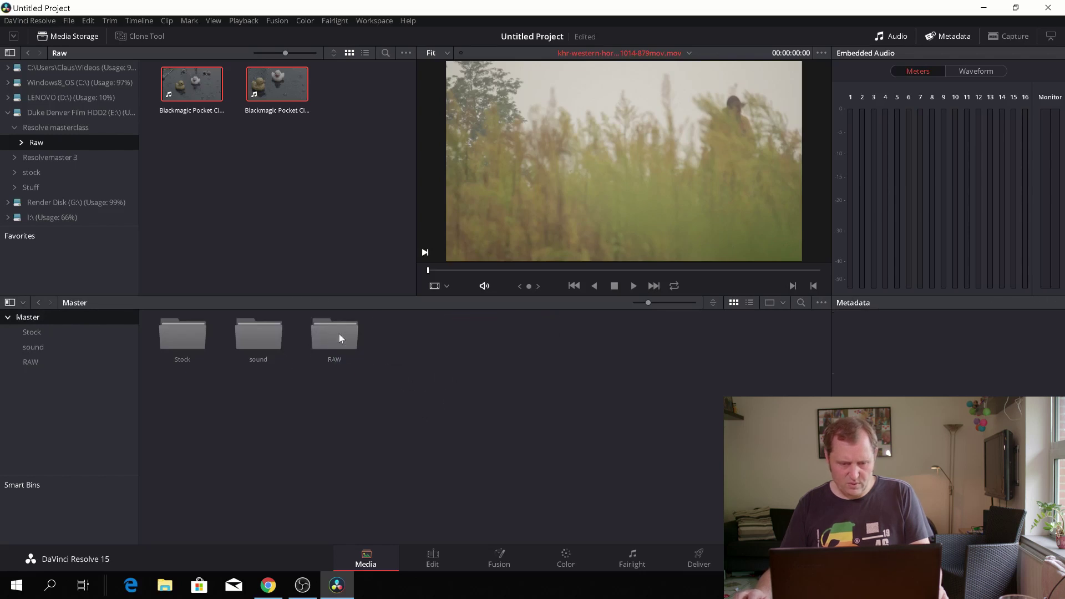